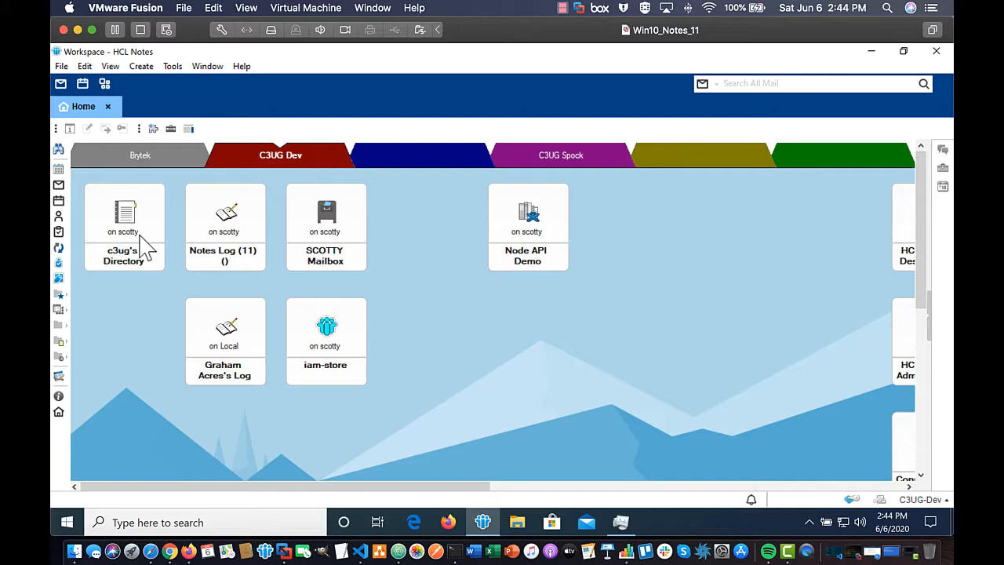
# Step: Open the People list of c3ug's Directory and look over the IAMAccessor, app1 and app2 entries
pyautogui.doubleClick(134, 226)
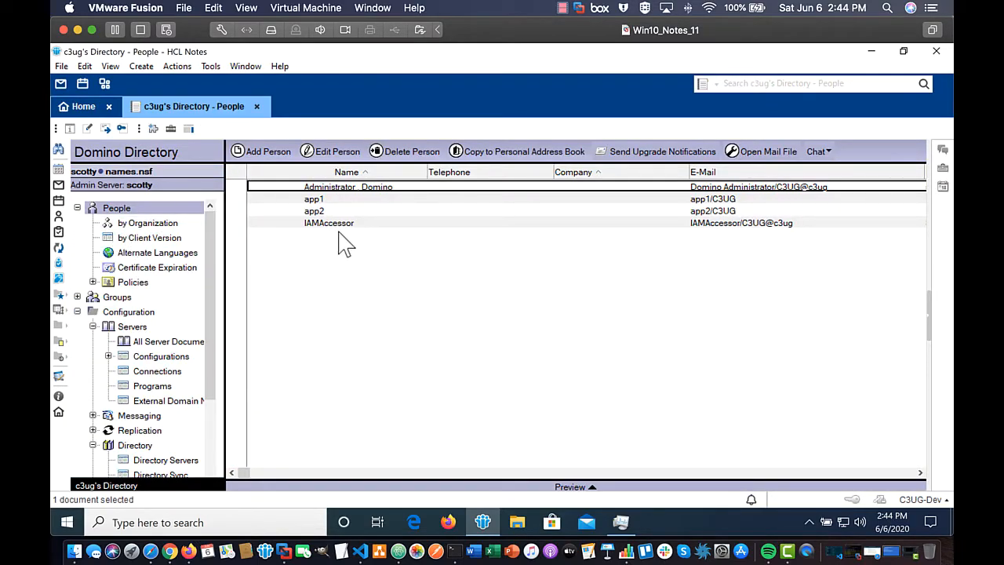
pyautogui.click(334, 226)
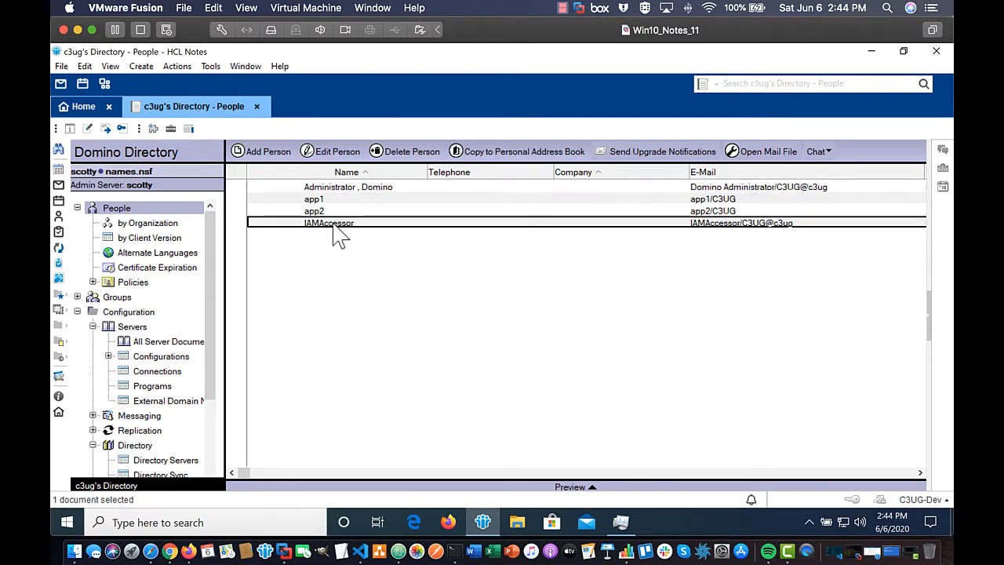
pyautogui.click(328, 199)
pyautogui.click(329, 208)
pyautogui.click(328, 201)
pyautogui.click(325, 211)
pyautogui.click(324, 201)
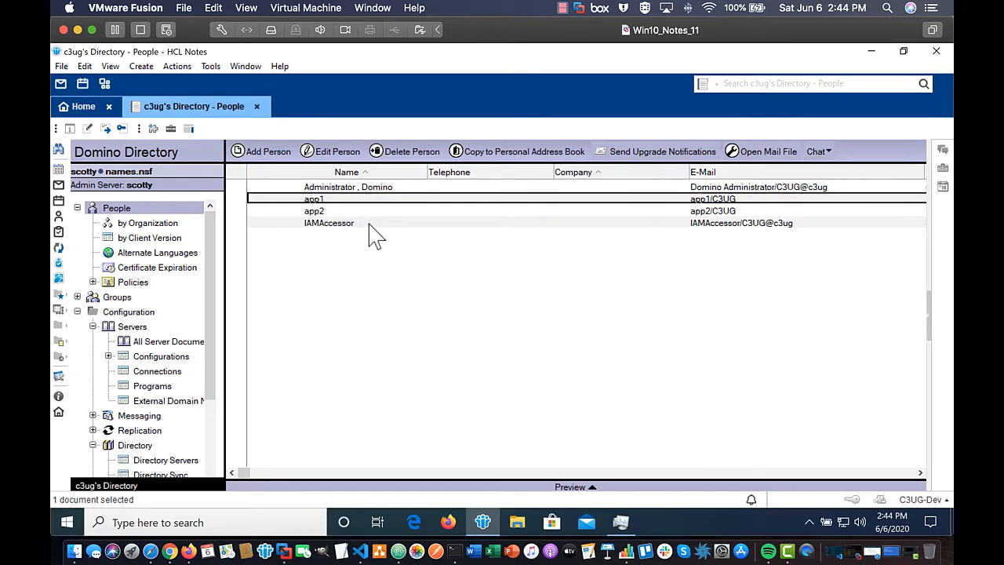
pyautogui.click(350, 212)
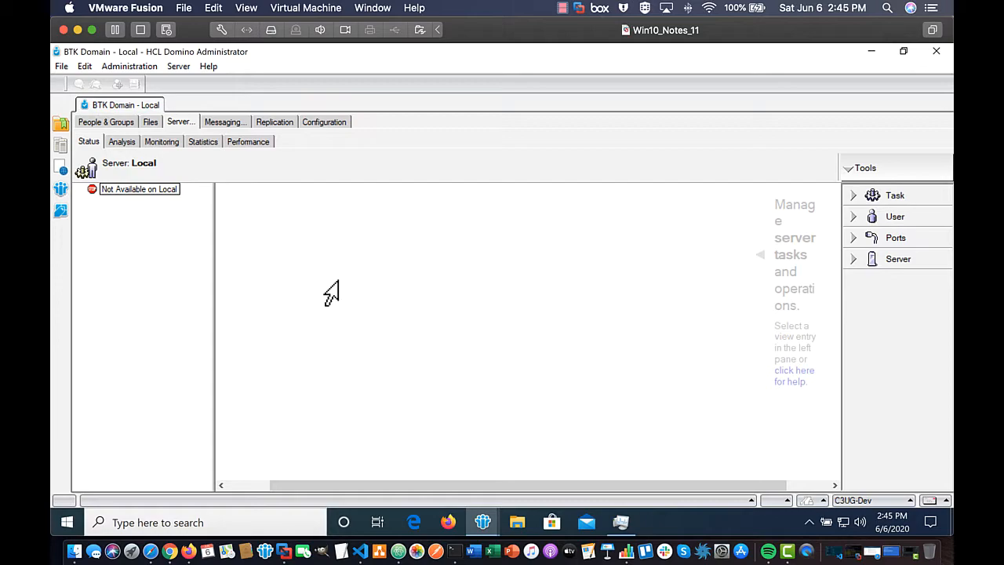
# Step: Open a connection to the scotty/C3UG server
pyautogui.click(61, 67)
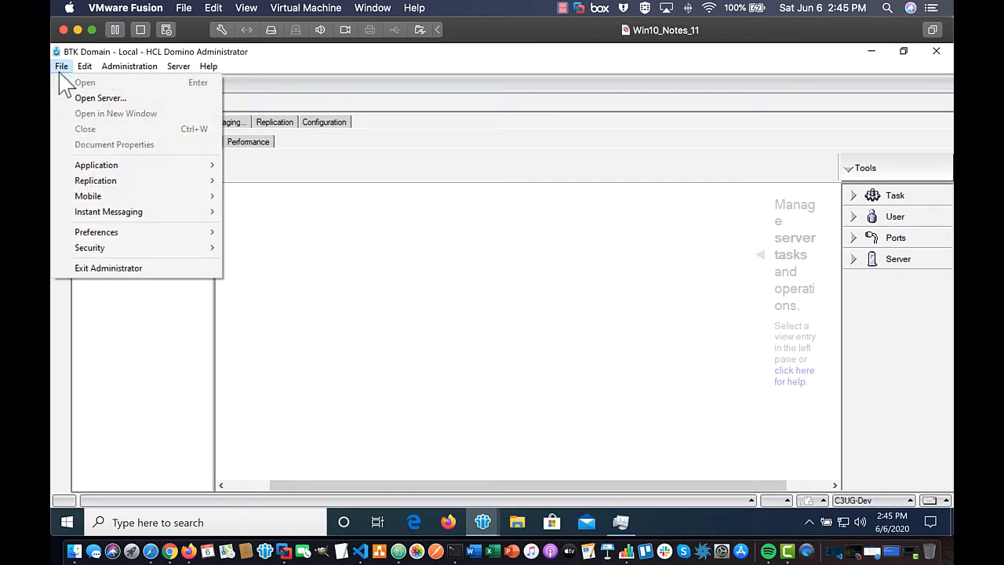
pyautogui.click(96, 98)
pyautogui.write('Scotty/C3UG')
pyautogui.press('Return')
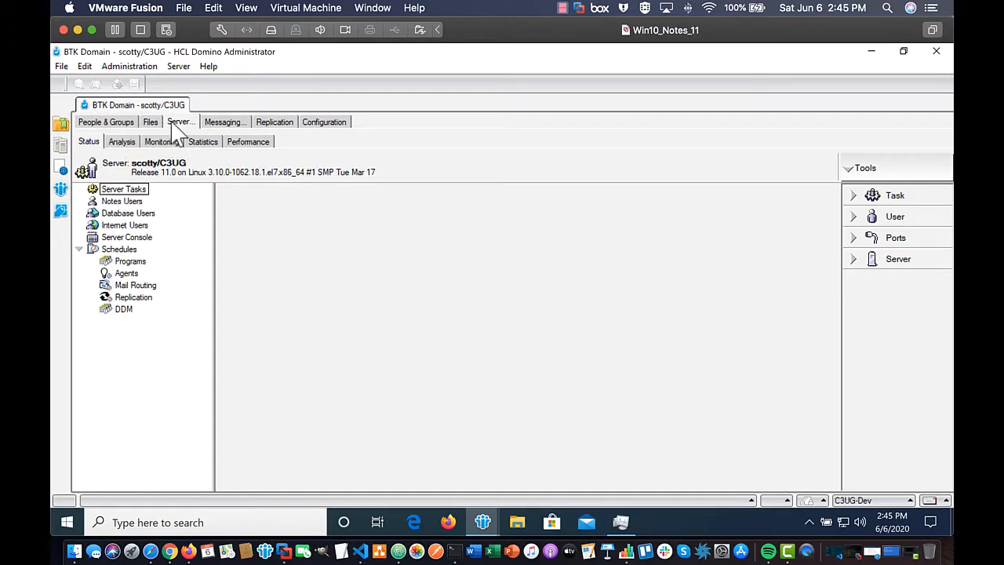
# Step: Show the People view of c3ug's Directory in People & Groups and start registering a person
pyautogui.click(116, 123)
pyautogui.click(138, 193)
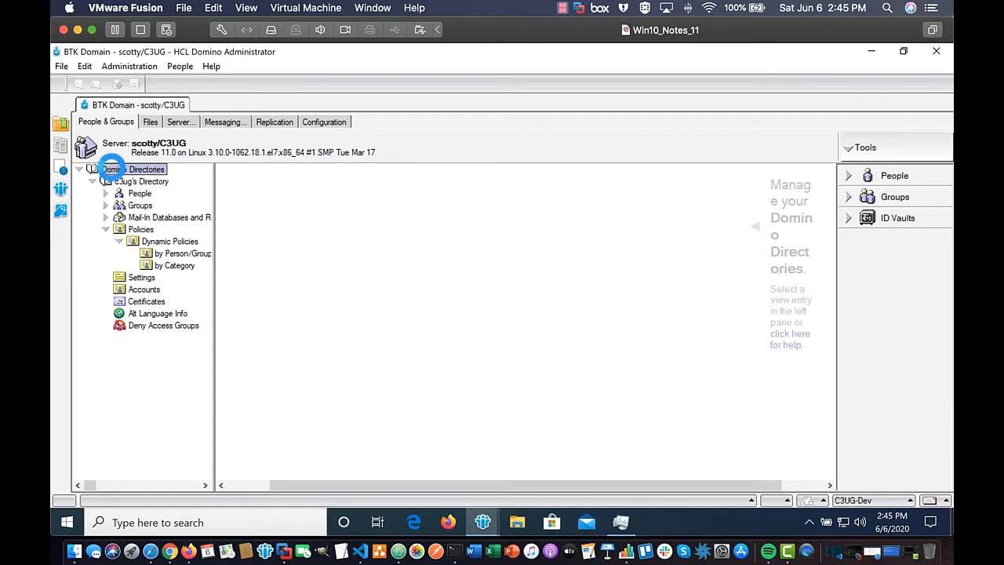
pyautogui.click(894, 178)
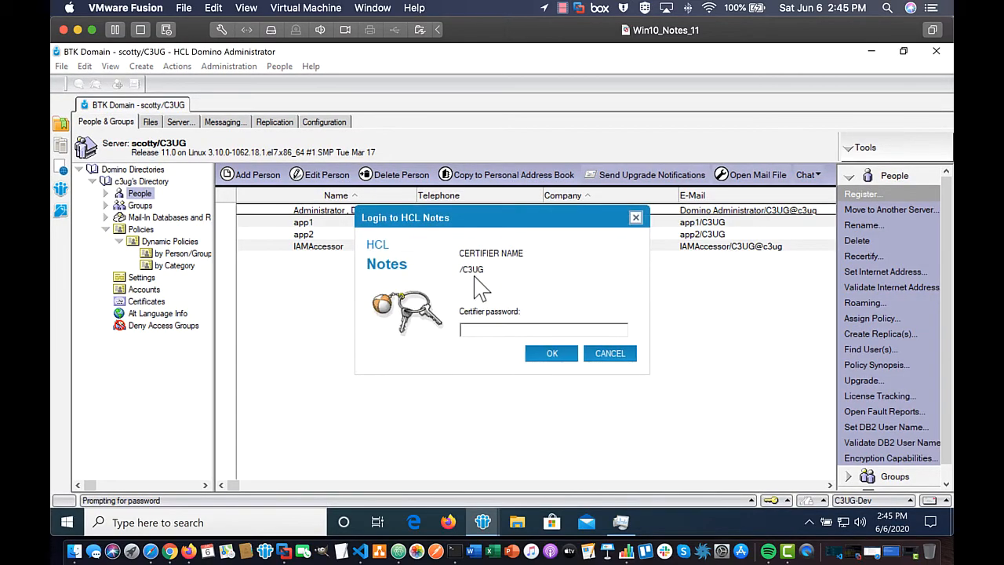
# Step: Supply the /C3UG certifier password and enable the advanced registration options
pyautogui.click(490, 332)
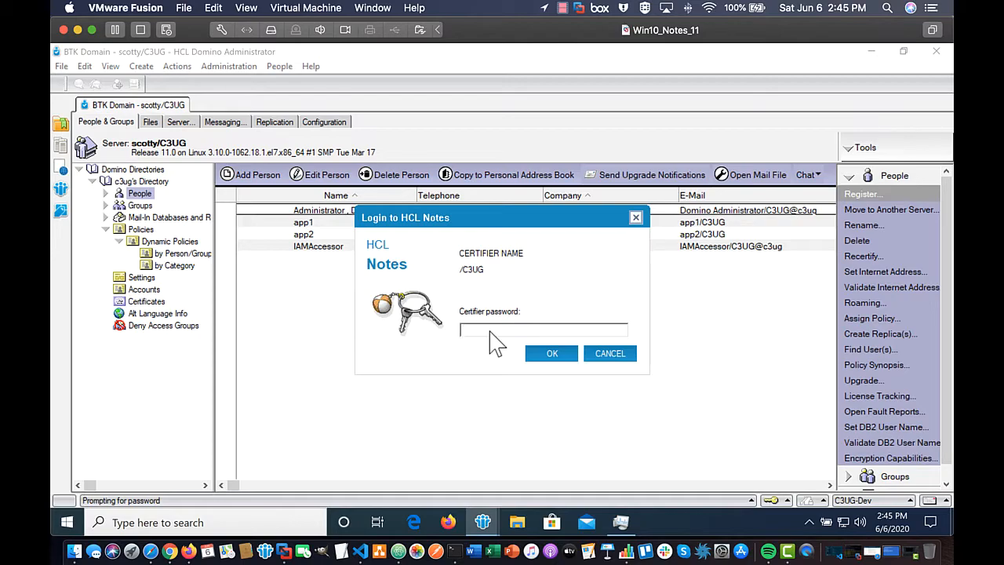
pyautogui.write('XXXXXXXXXXXXXXXXXXXX')
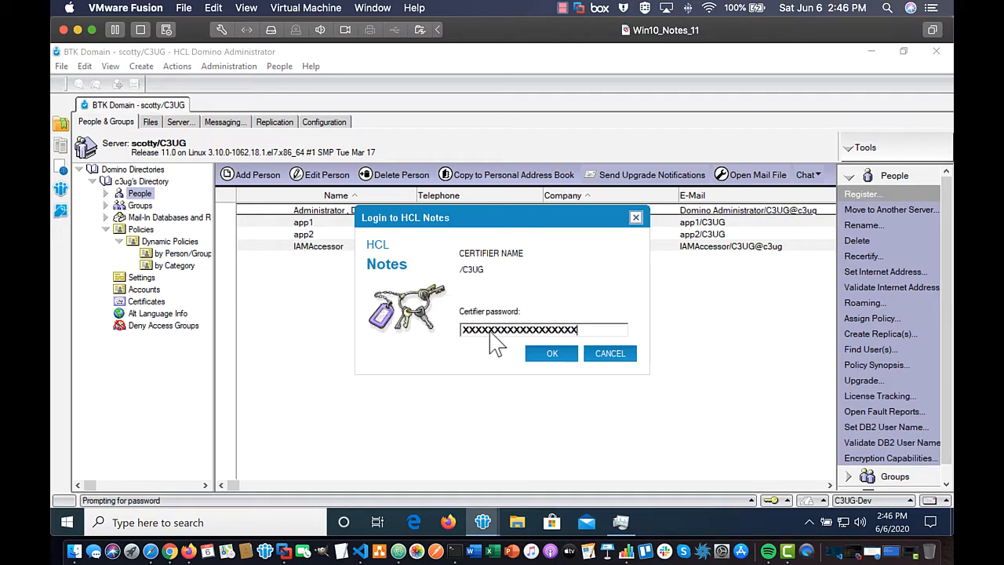
pyautogui.press('Return')
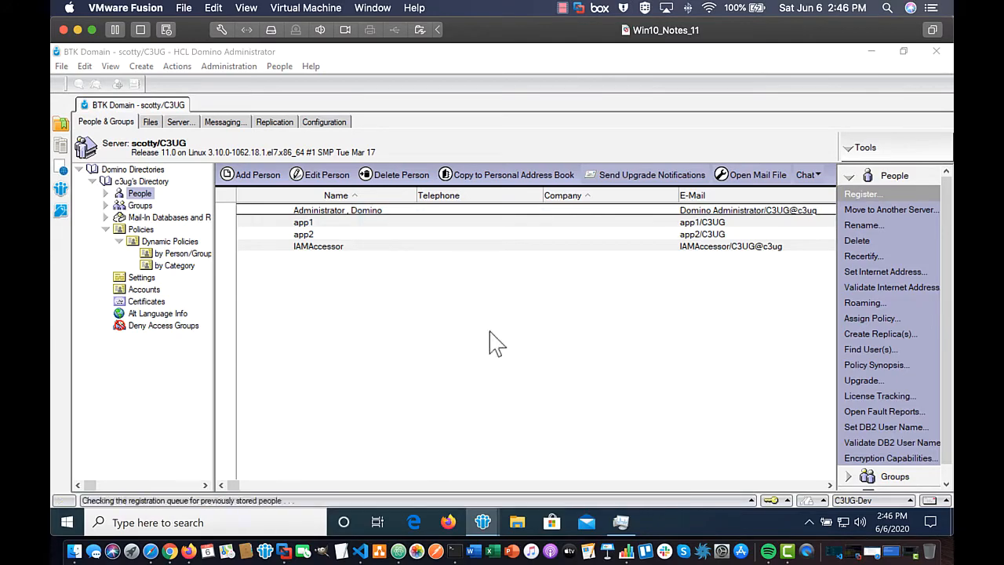
pyautogui.click(421, 198)
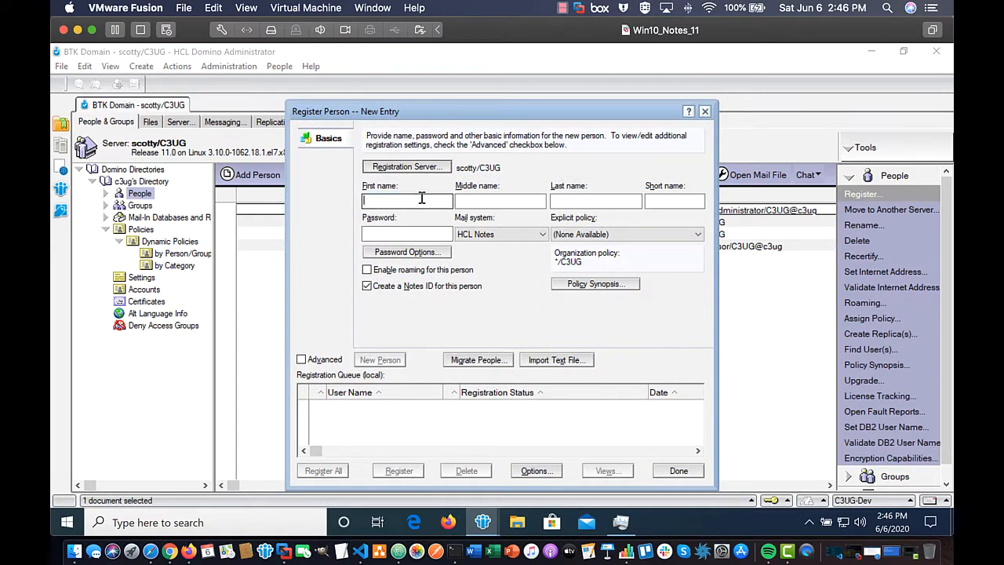
pyautogui.click(301, 359)
# Step: Enter the new user's first name, last name and password, leaving the default short name
pyautogui.click(384, 198)
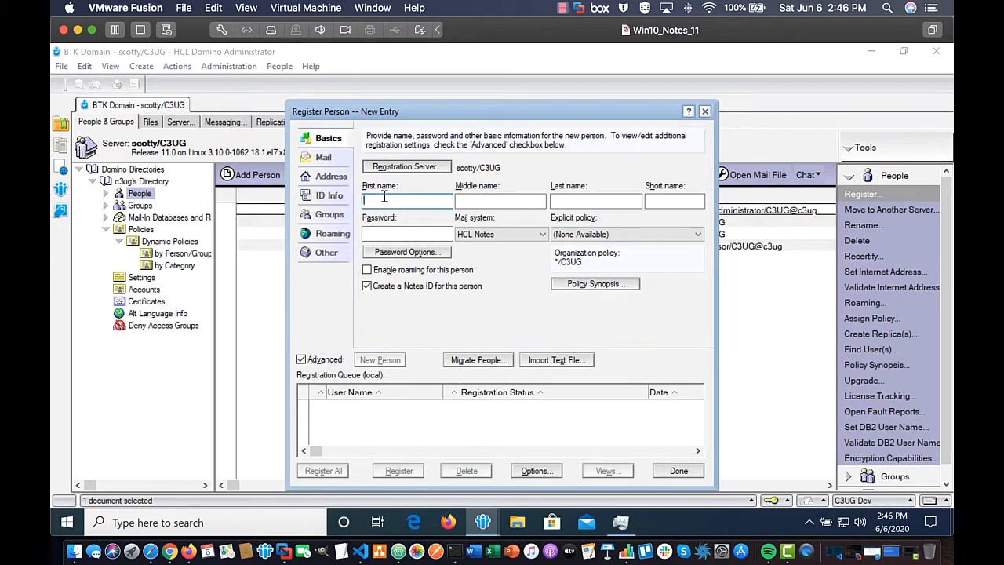
pyautogui.press('Tab')
pyautogui.press('Tab')
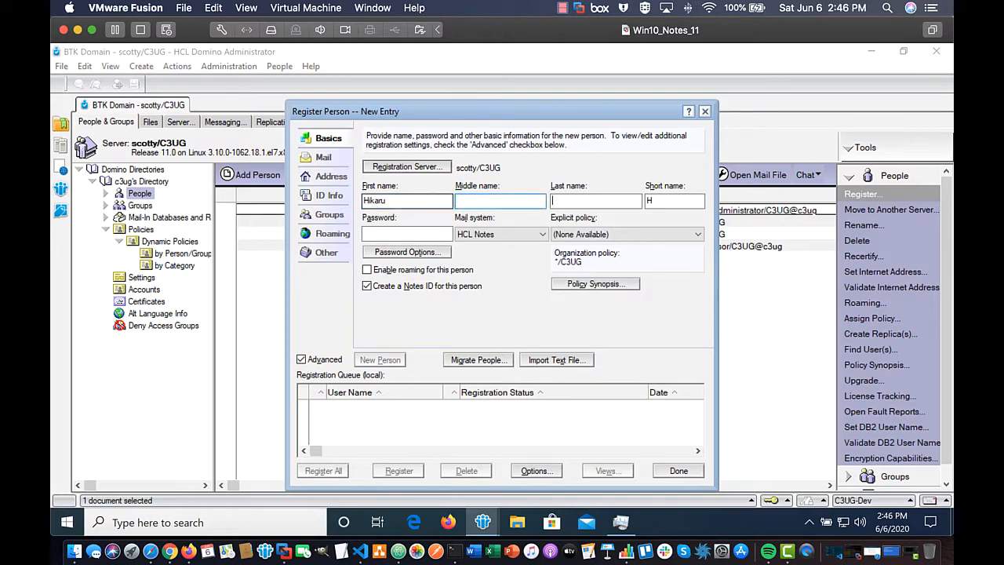
pyautogui.press('Tab')
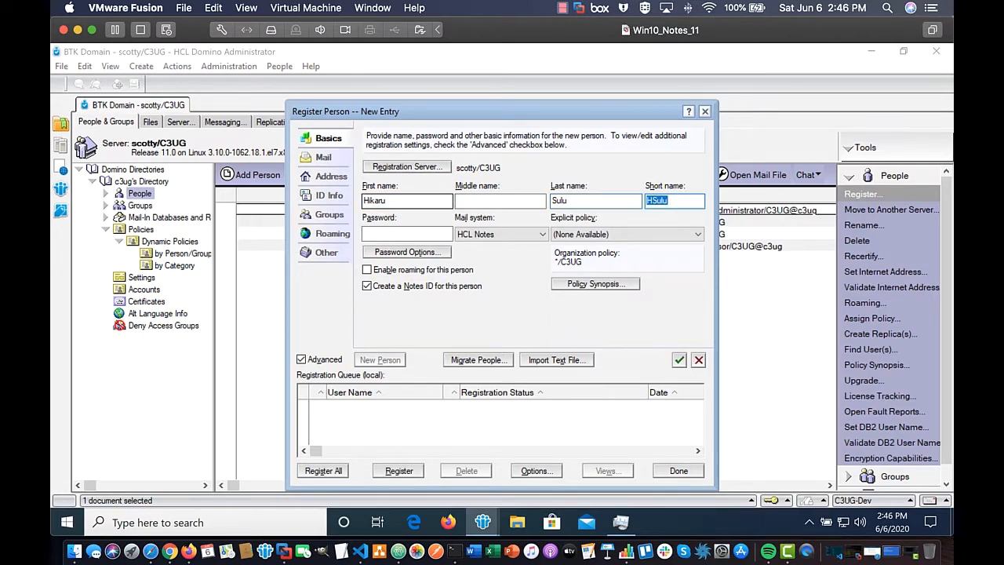
pyautogui.press('Tab')
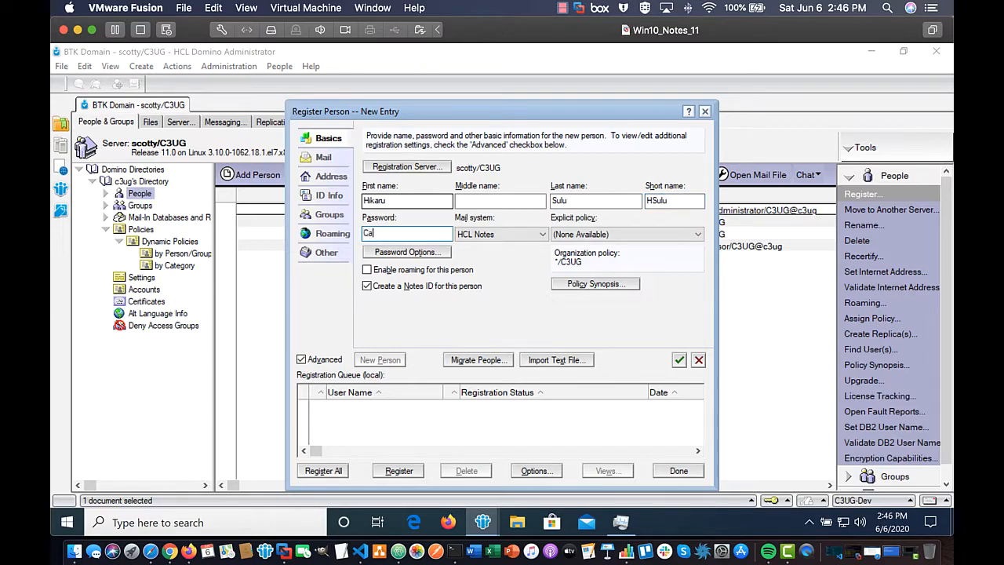
# Step: Set the mail system to Other Internet and lower the password quality to Weak
pyautogui.click(480, 235)
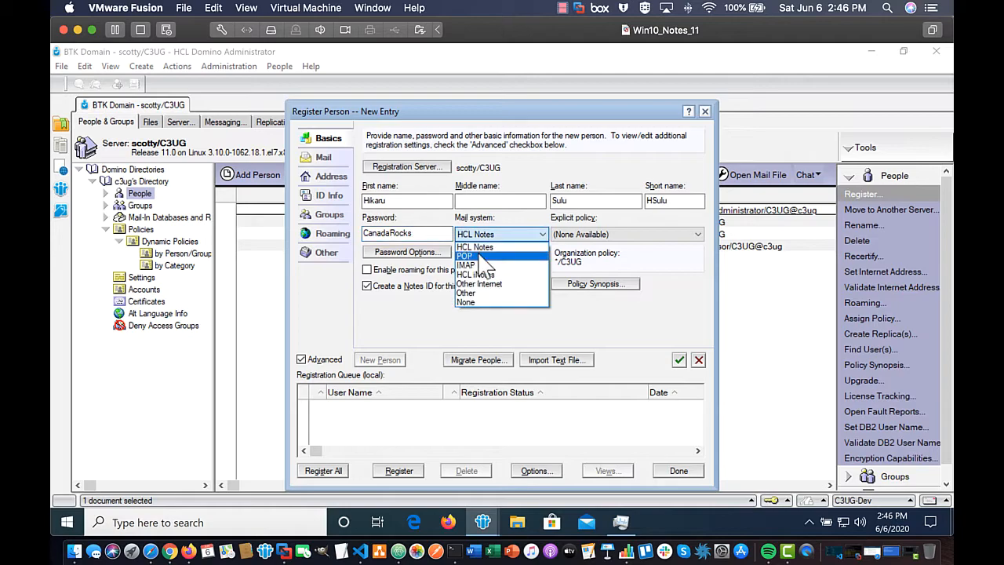
pyautogui.click(476, 282)
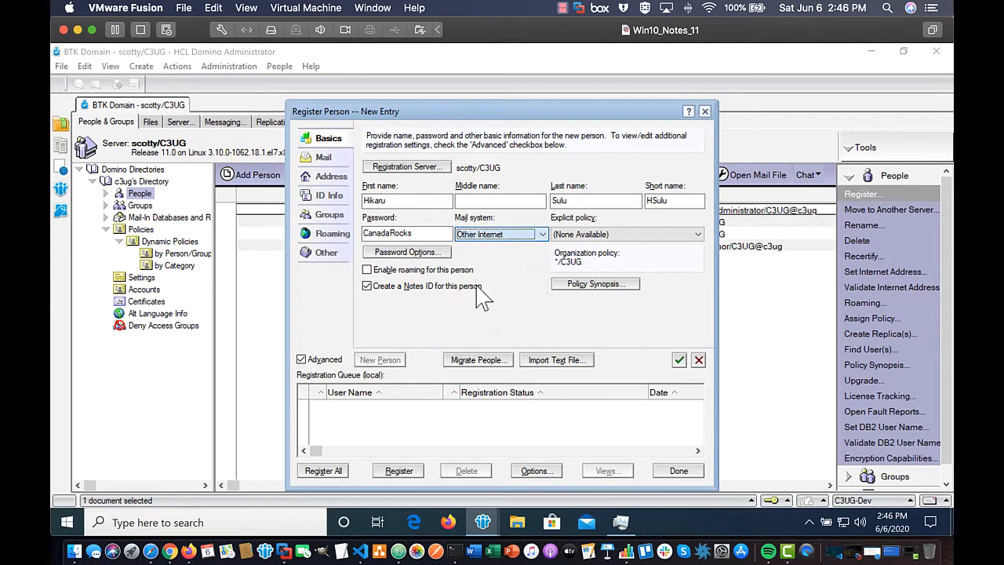
pyautogui.click(396, 252)
pyautogui.moveTo(500, 240); pyautogui.dragTo(466, 240)
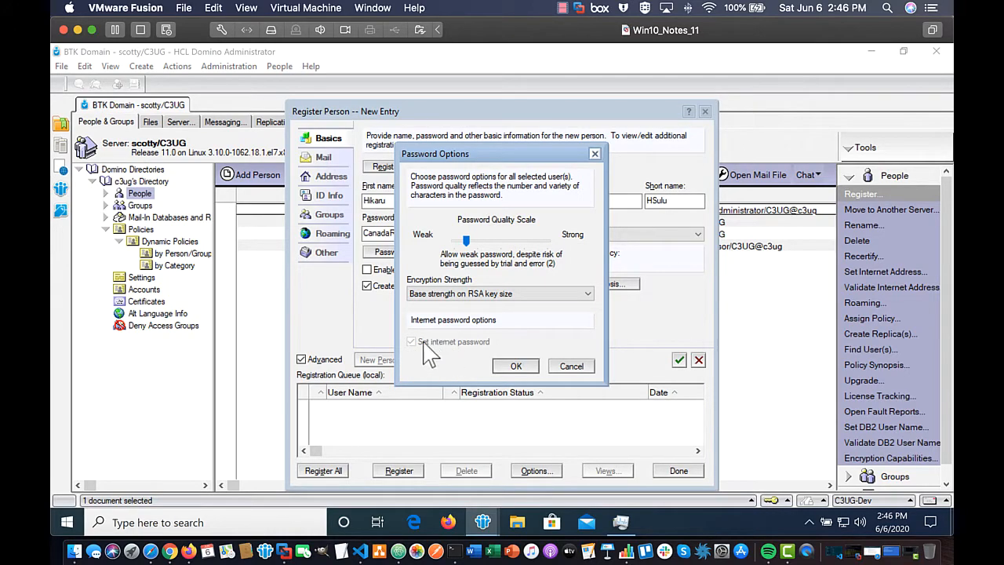
# Step: Accept the weak password setting and enter the new user's forwarding e-mail address
pyautogui.click(519, 367)
pyautogui.click(385, 288)
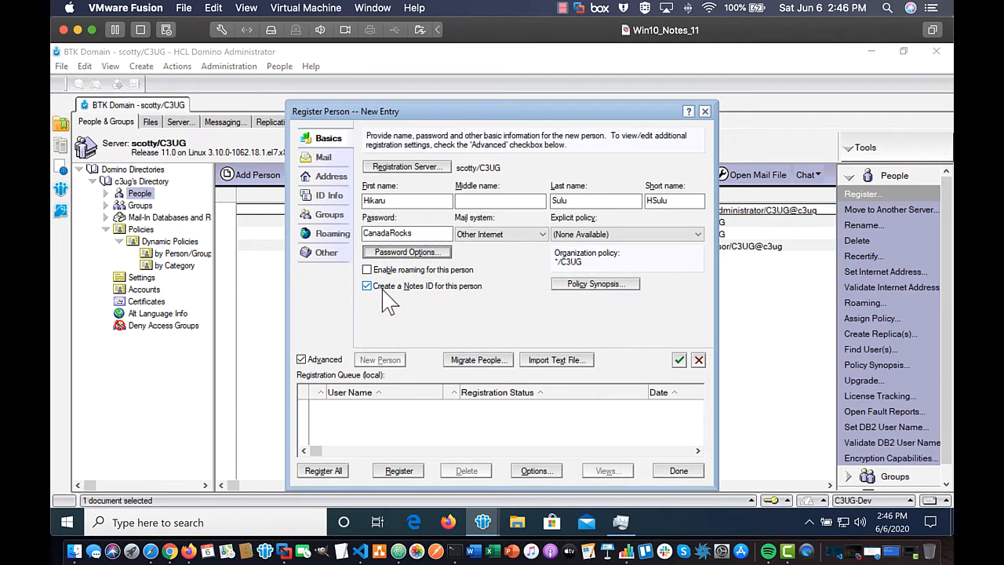
pyautogui.click(323, 157)
pyautogui.click(331, 176)
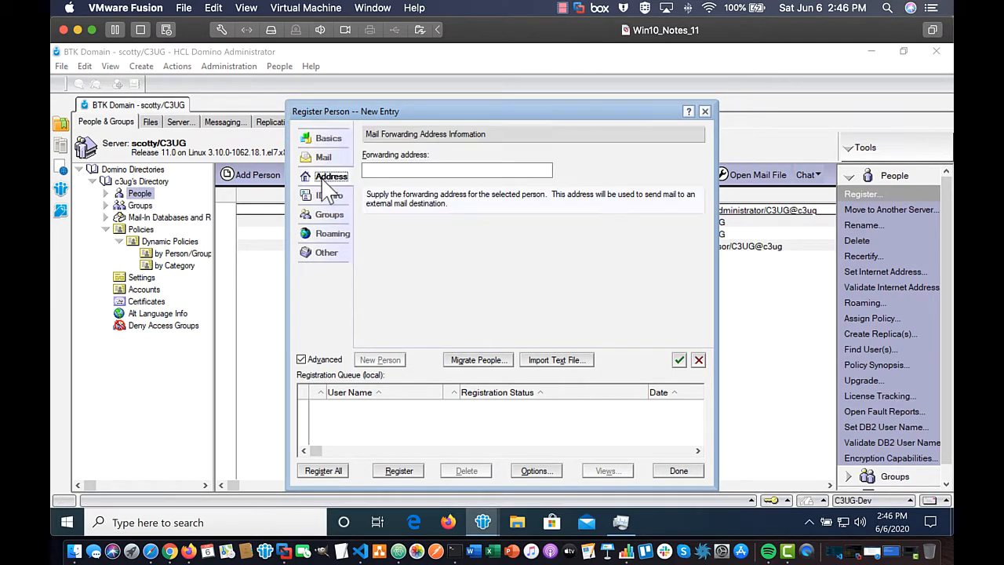
pyautogui.click(415, 169)
pyautogui.click(415, 169)
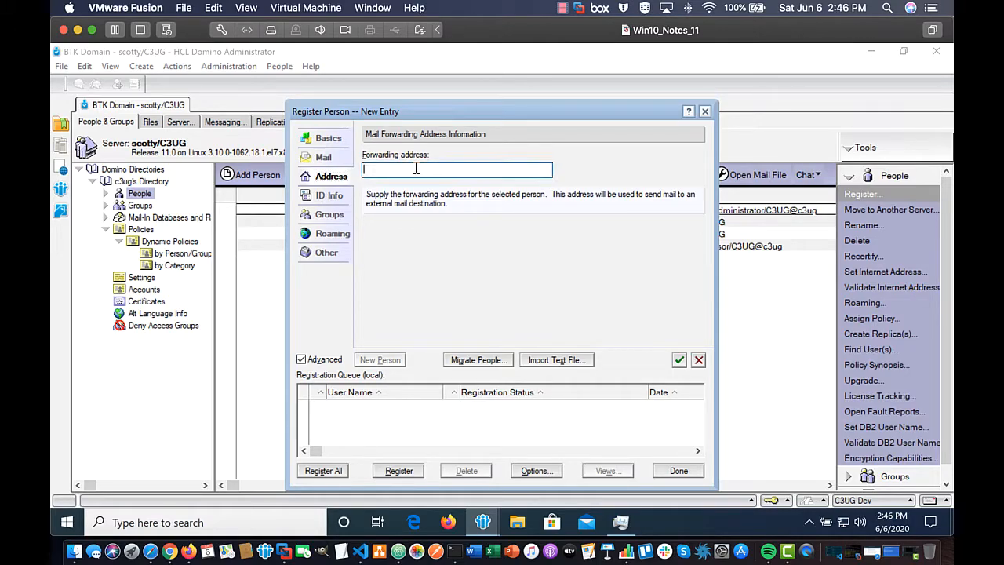
# Step: Review the ID Info and Other pages, add the person to the queue, and Register All
pyautogui.click(328, 196)
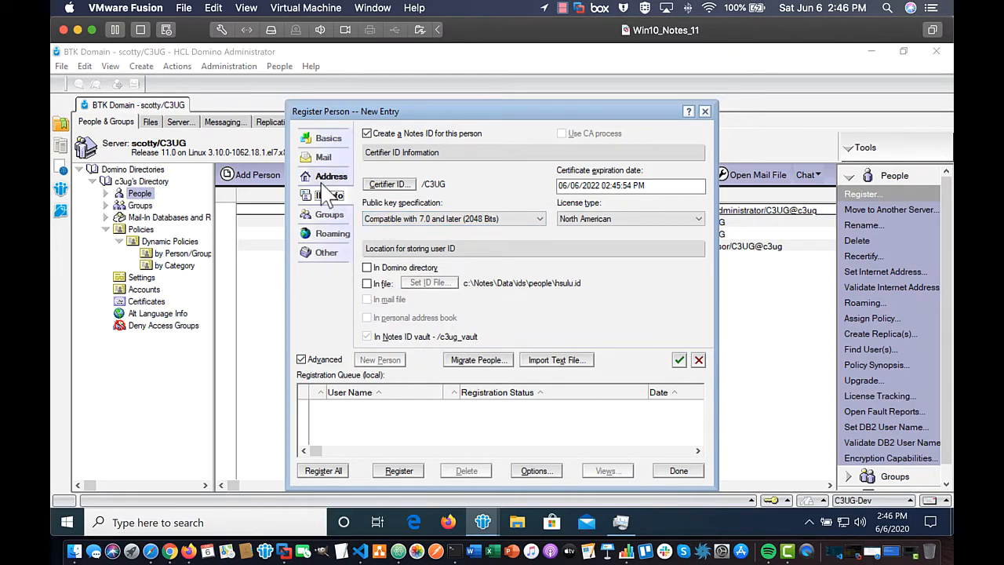
pyautogui.click(320, 253)
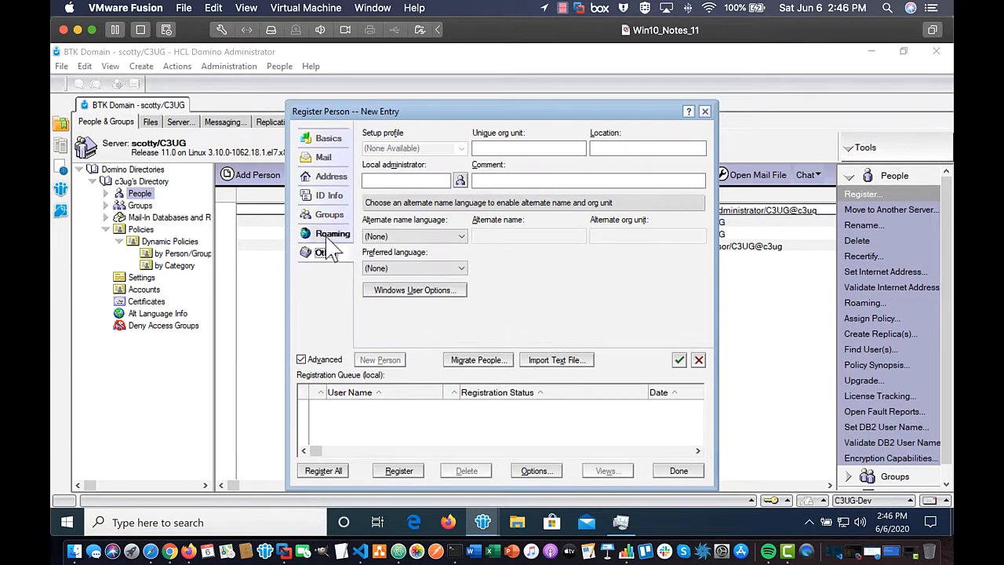
pyautogui.click(679, 360)
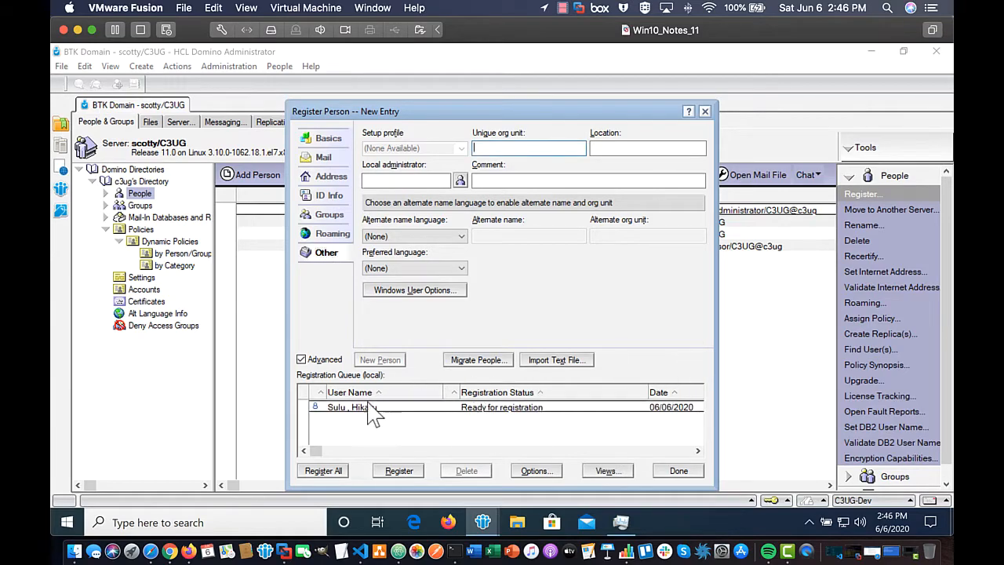
pyautogui.click(323, 470)
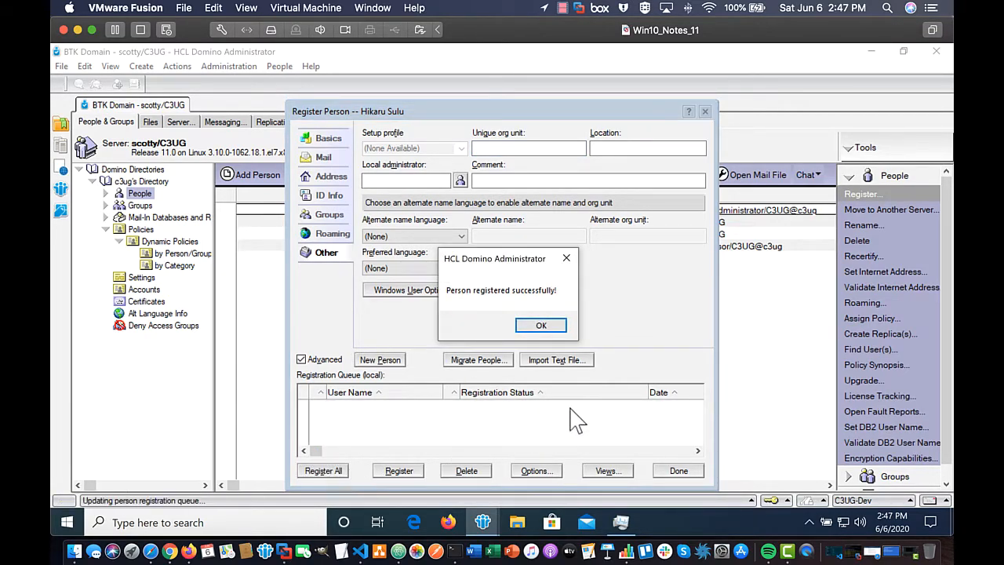
# Step: Dismiss the success message, close registration, and open the new user's person document
pyautogui.click(540, 326)
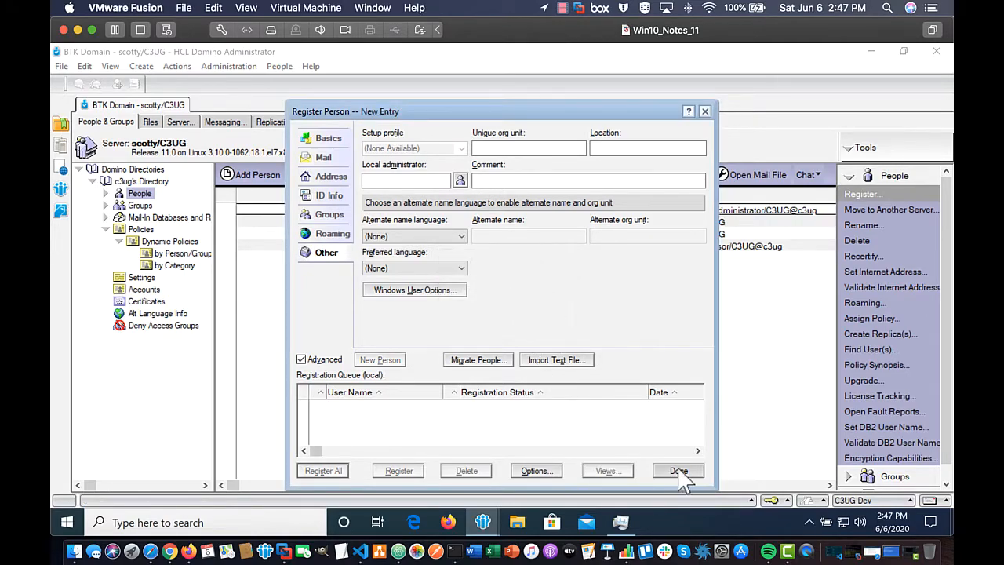
pyautogui.click(678, 471)
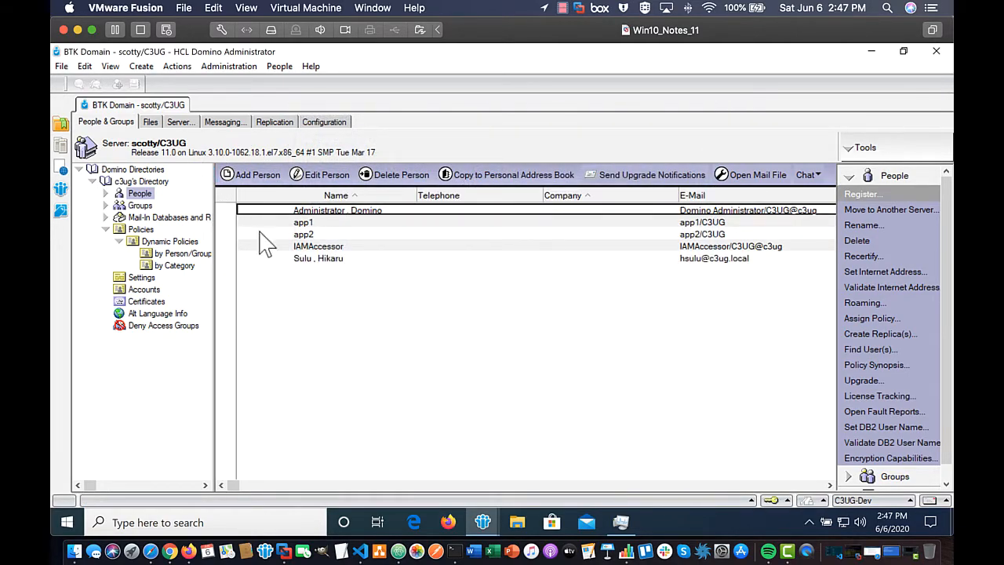
pyautogui.doubleClick(321, 258)
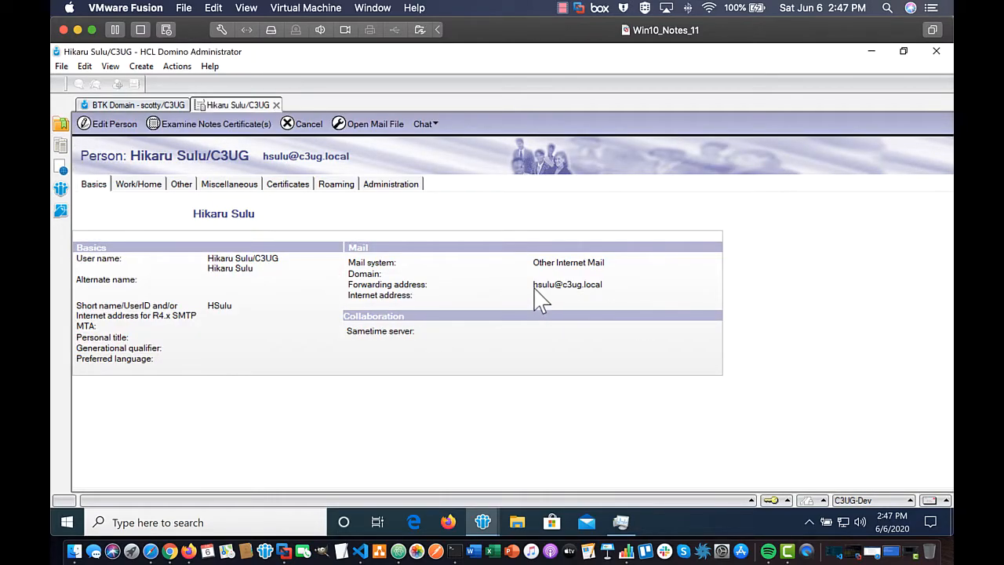
pyautogui.moveTo(534, 287); pyautogui.dragTo(622, 291)
pyautogui.click(605, 287)
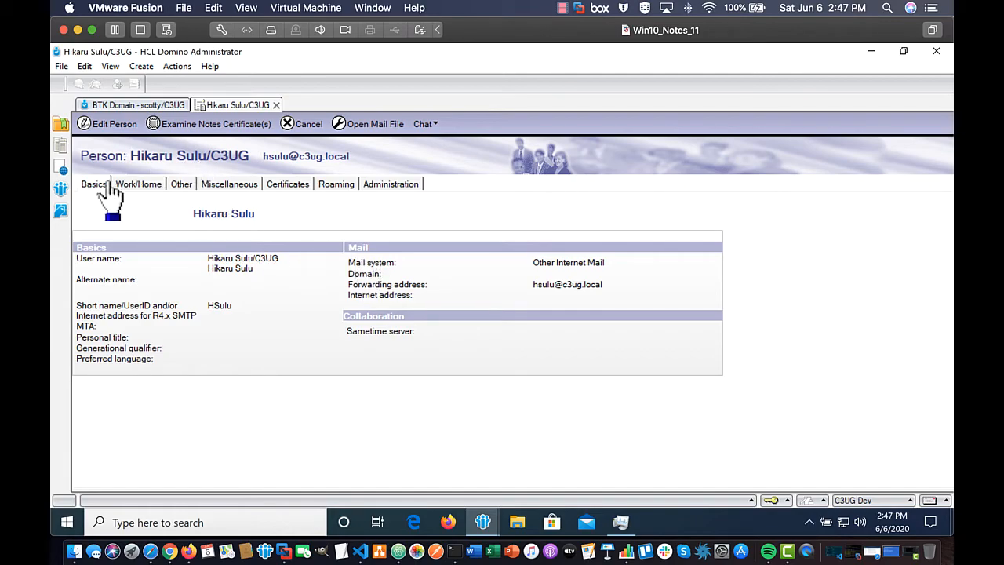
# Step: Check the person's Internet certificates, then close the document back to the People list
pyautogui.click(274, 188)
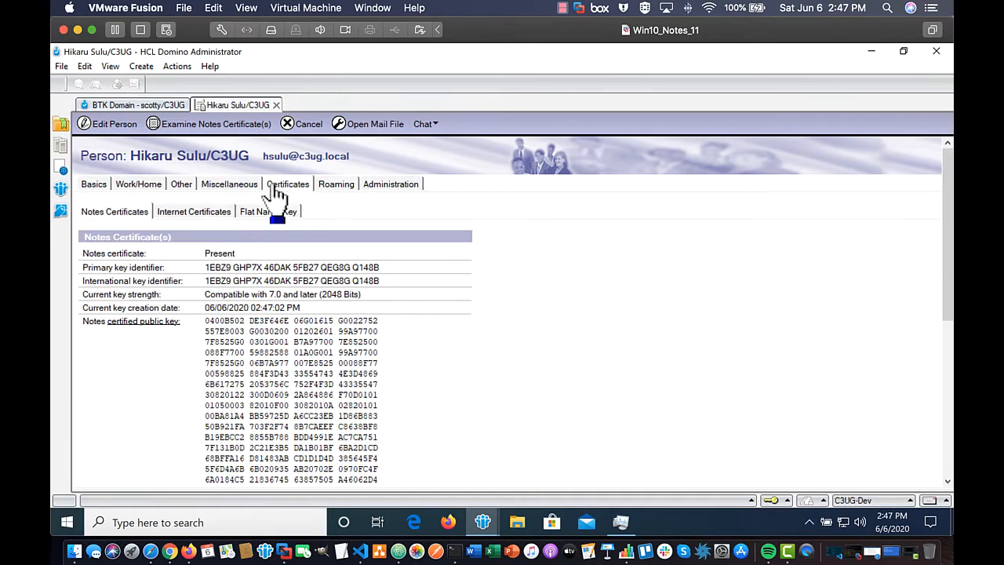
pyautogui.click(166, 213)
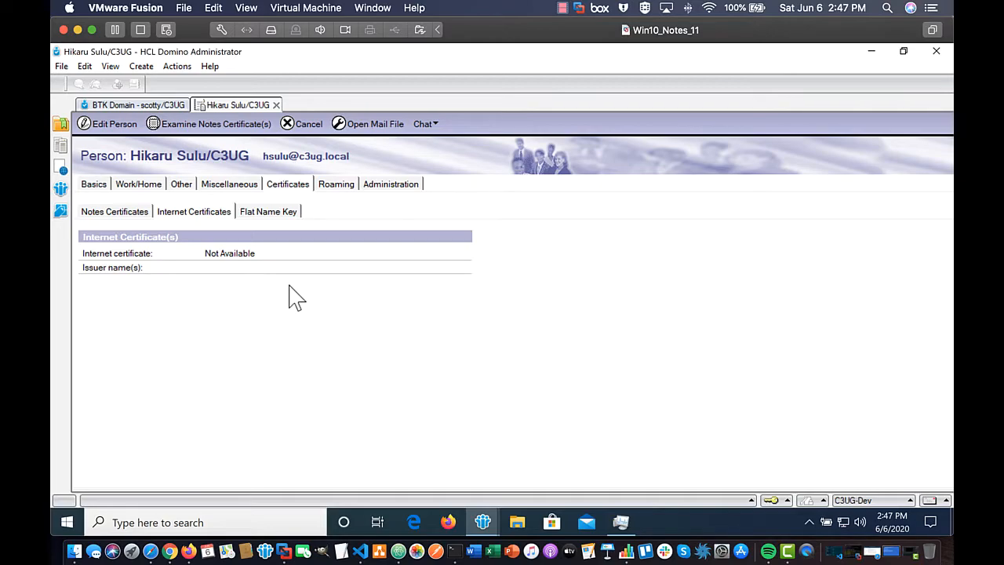
pyautogui.click(276, 104)
pyautogui.click(305, 224)
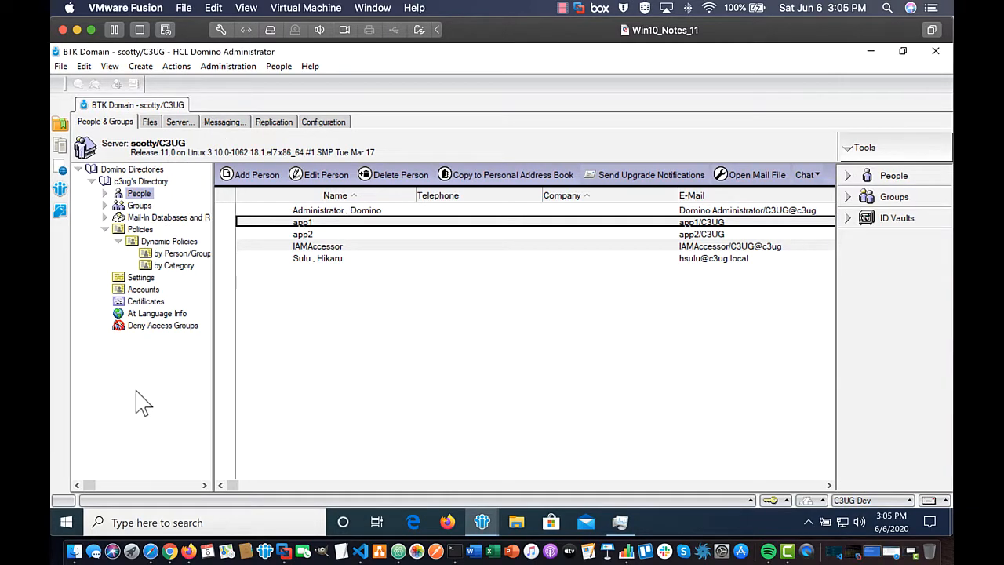
# Step: Select the Node API Demo database on the Files tab and open its Manage ACL dialog
pyautogui.click(150, 123)
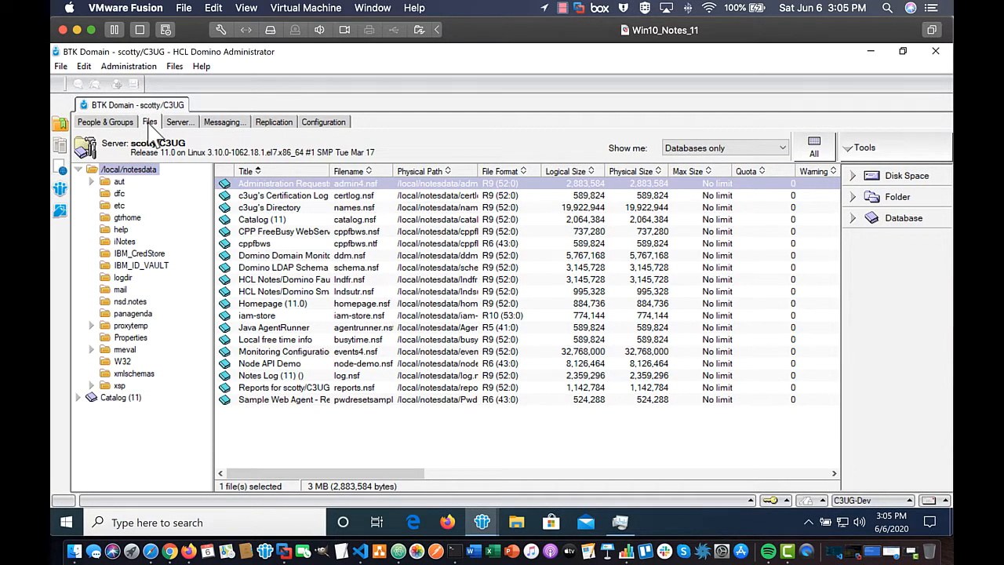
pyautogui.click(265, 364)
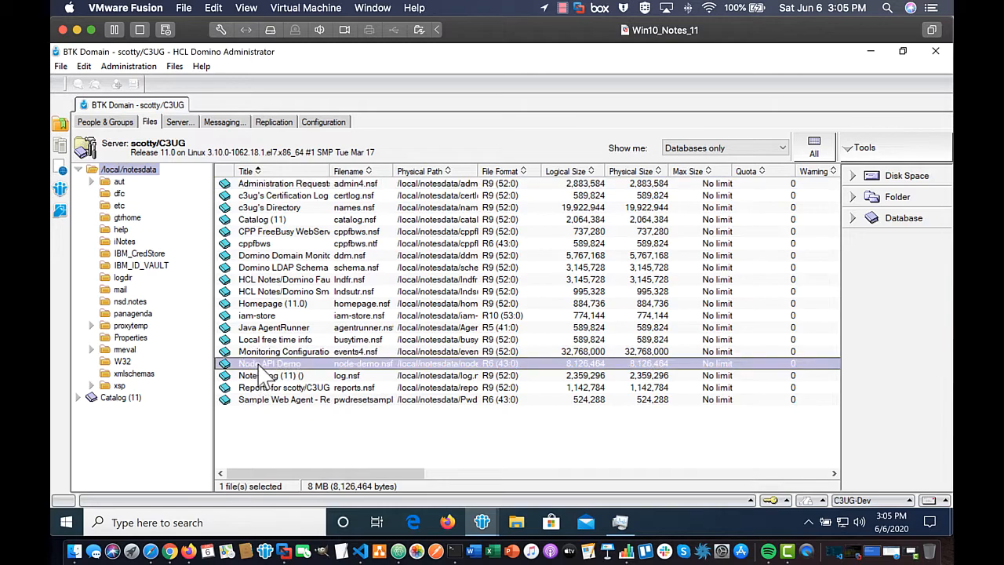
pyautogui.click(843, 220)
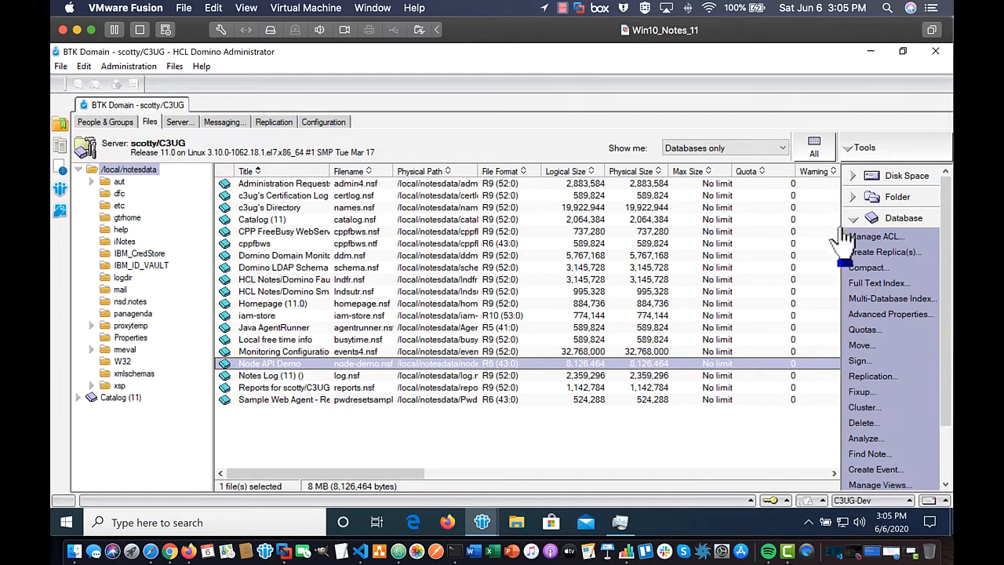
pyautogui.click(856, 235)
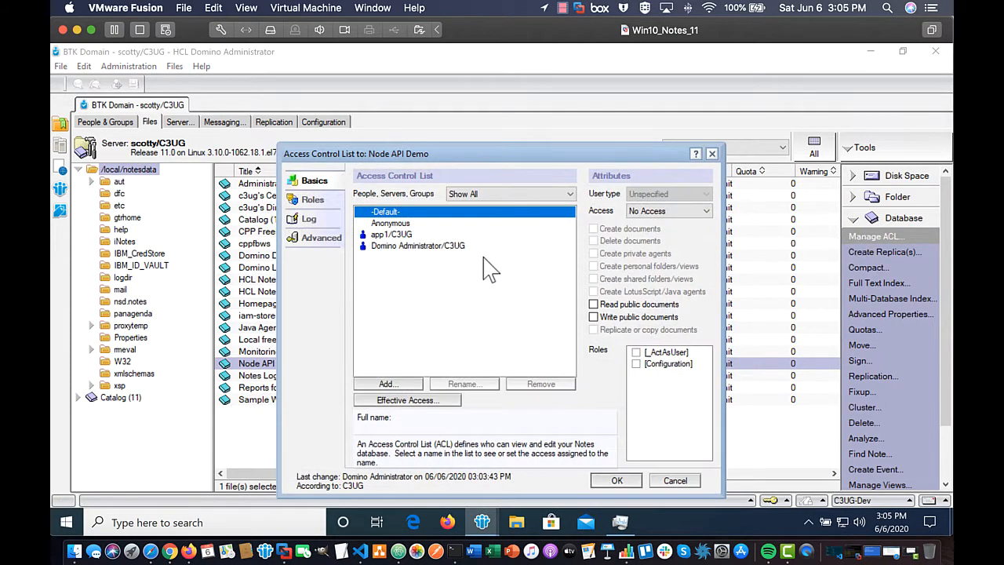
# Step: Add the newly registered user to the ACL via the Select Names directory
pyautogui.click(389, 383)
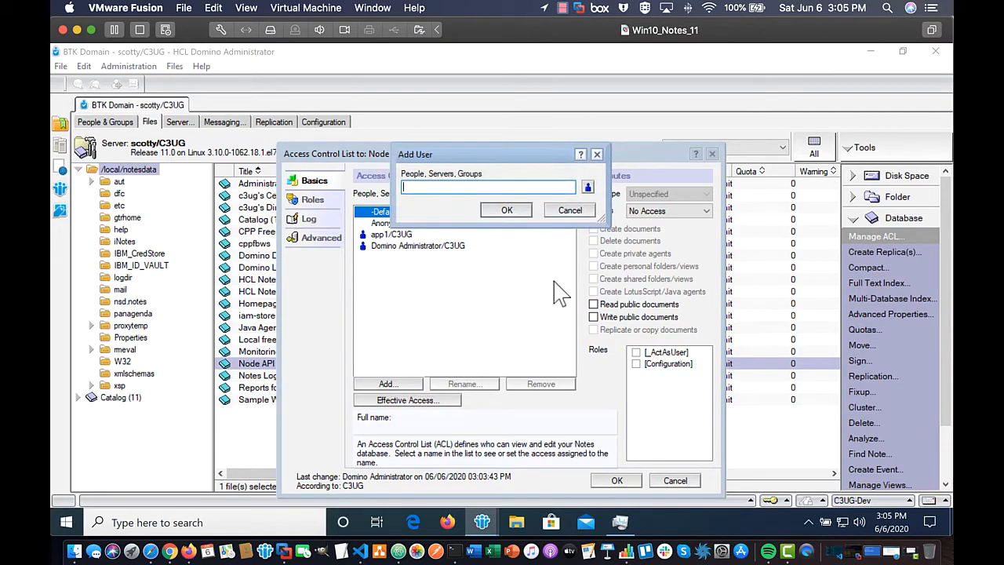
pyautogui.click(587, 187)
pyautogui.moveTo(506, 259); pyautogui.dragTo(506, 312)
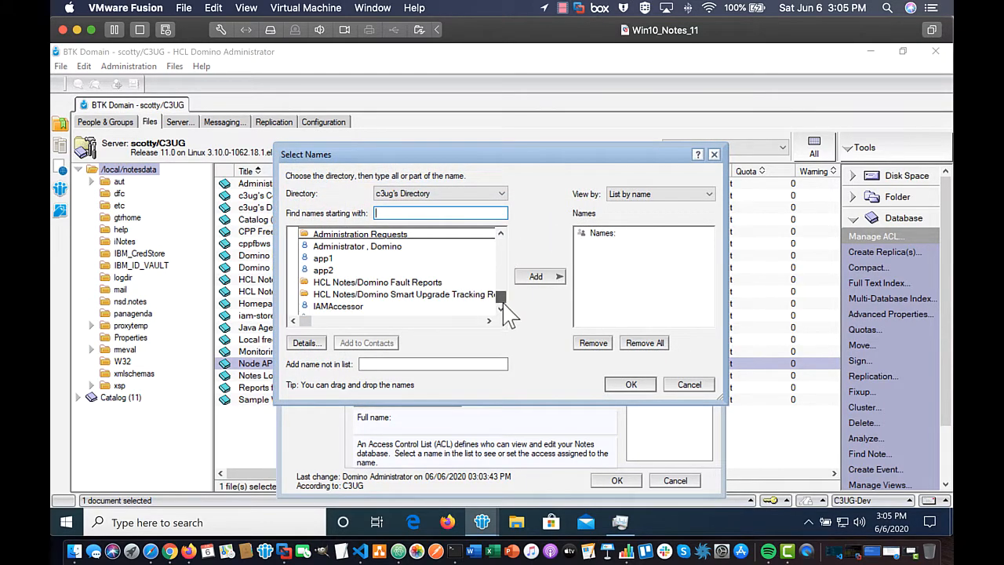
pyautogui.doubleClick(361, 307)
pyautogui.click(631, 384)
# Step: Make the entry a Person with Author access and Create documents allowed, and save
pyautogui.click(641, 195)
pyautogui.click(642, 203)
pyautogui.click(663, 211)
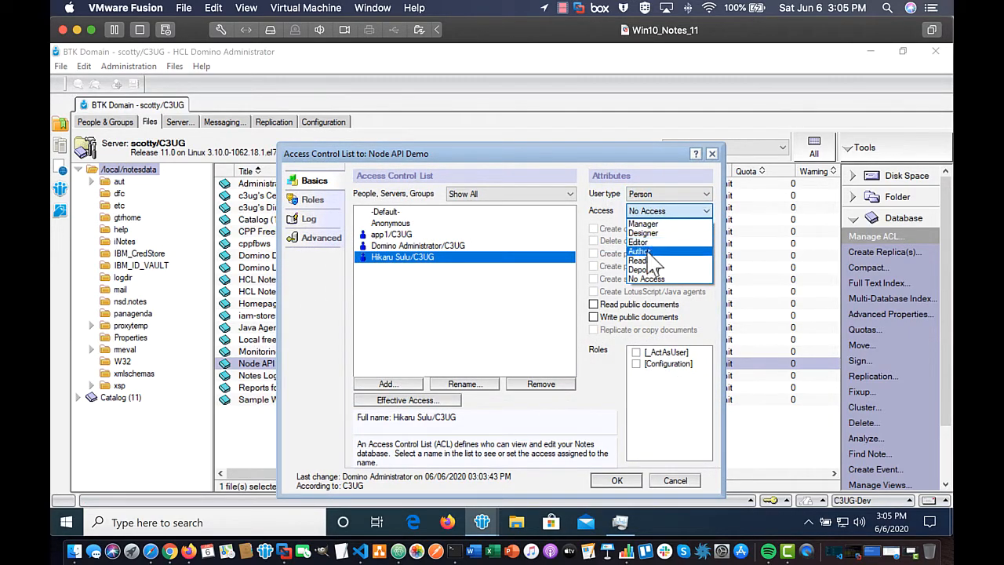
pyautogui.click(645, 251)
pyautogui.click(594, 228)
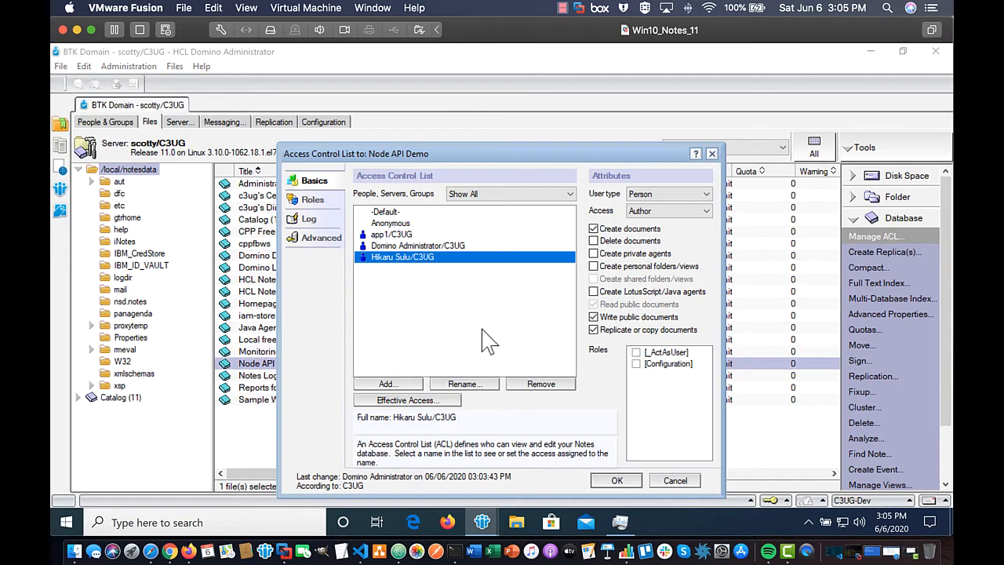
pyautogui.click(615, 480)
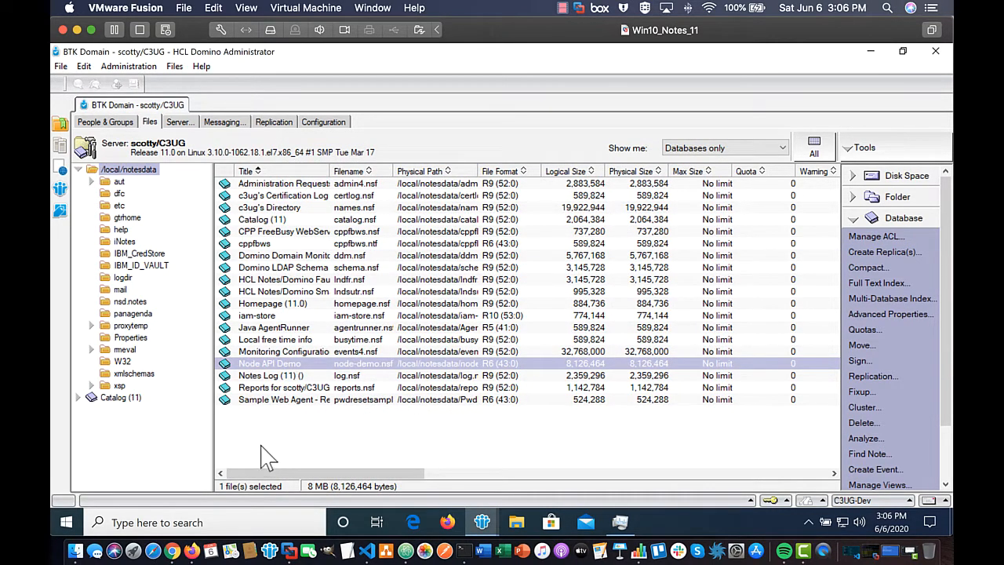
# Step: Load the node-demo.nsf AllContacts URL in Safari
pyautogui.click(153, 552)
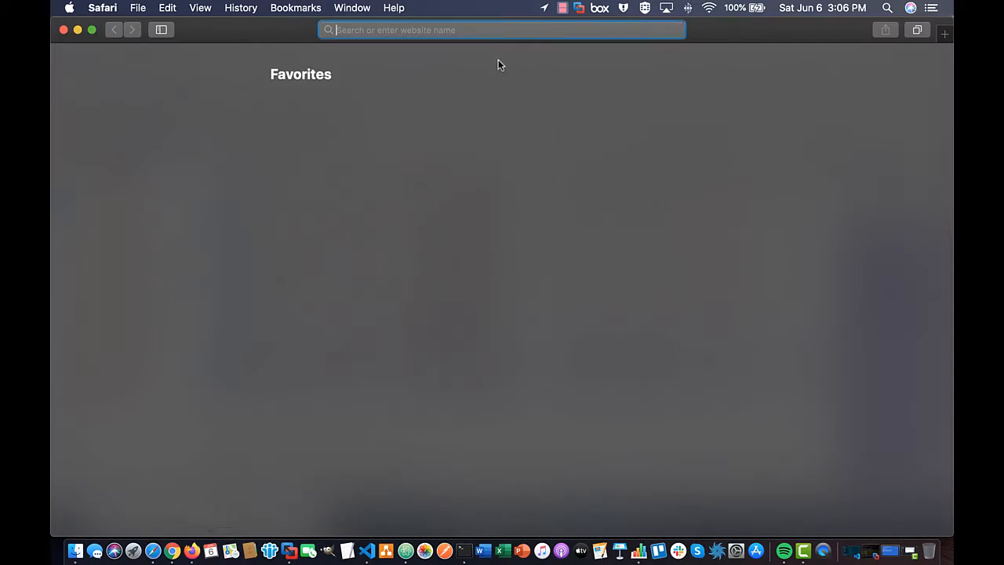
pyautogui.write('http')
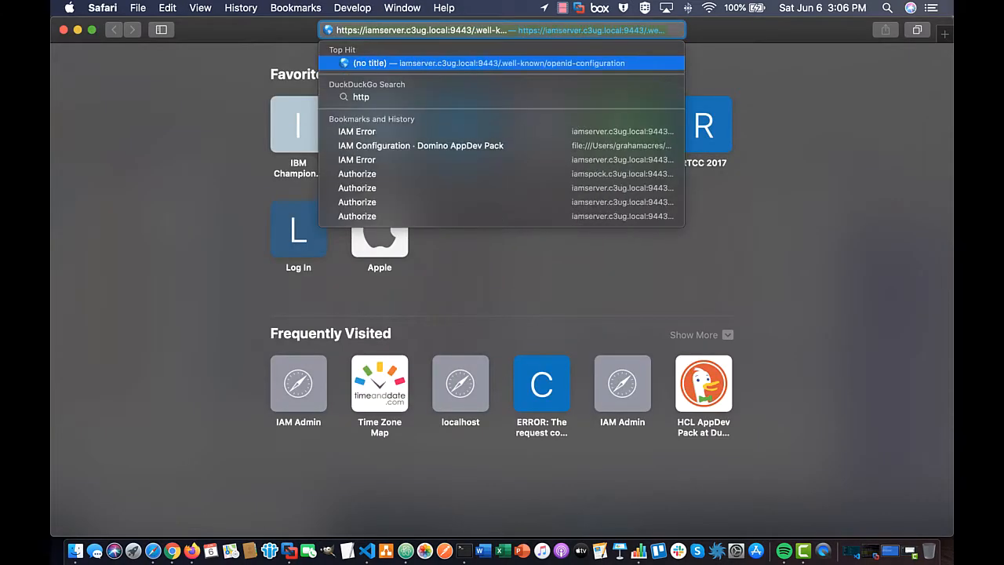
pyautogui.write('s://')
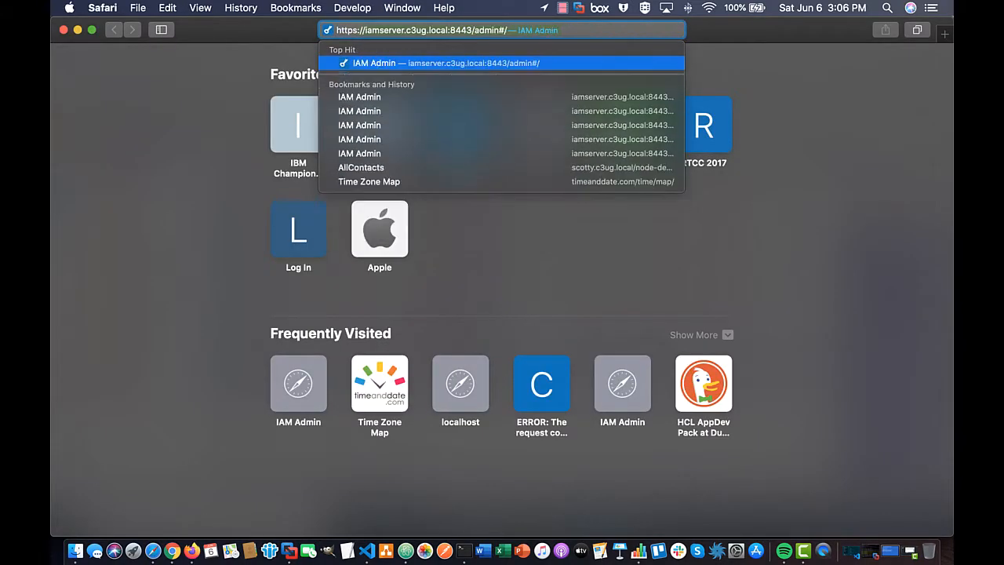
pyautogui.write('i')
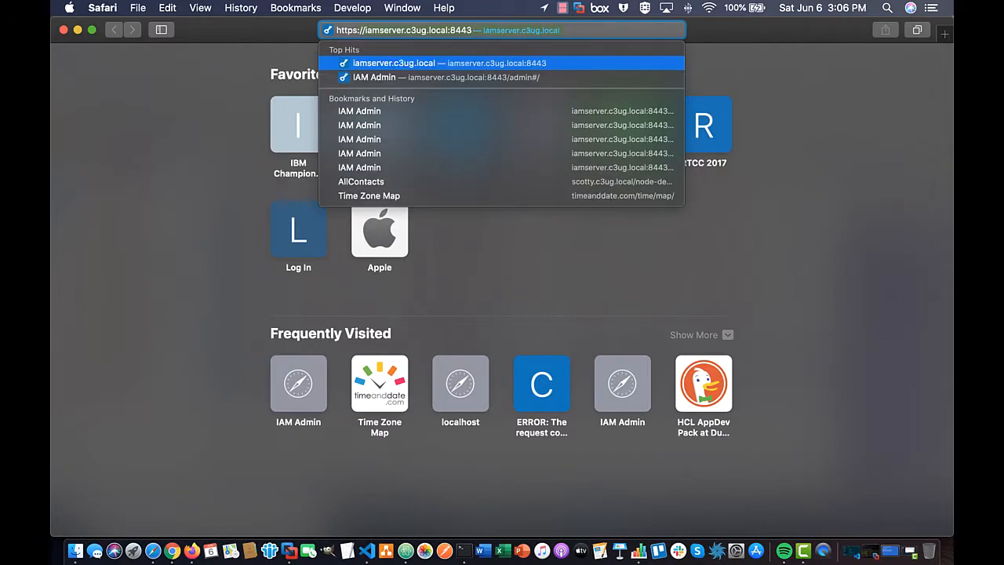
pyautogui.write('s')
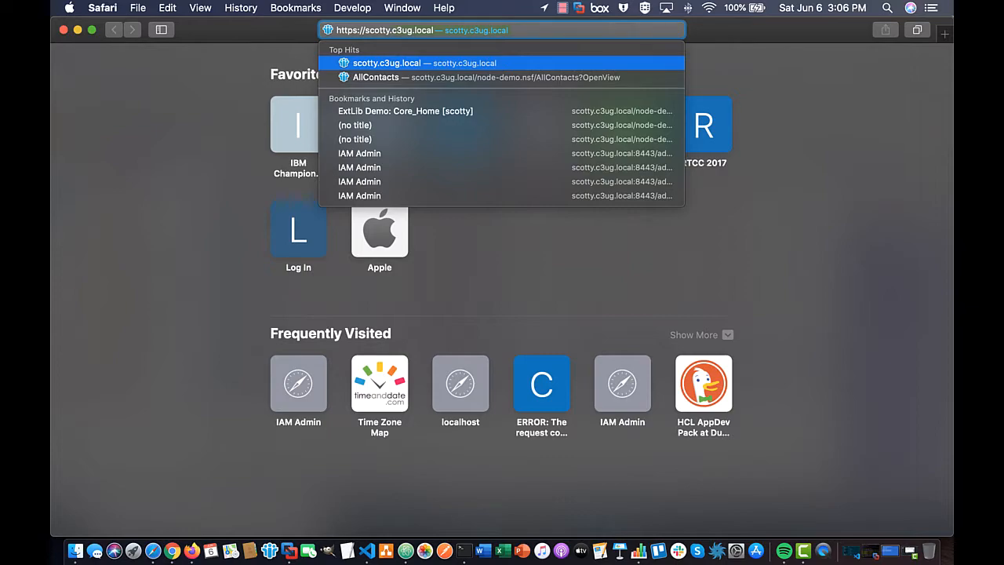
pyautogui.write('/n')
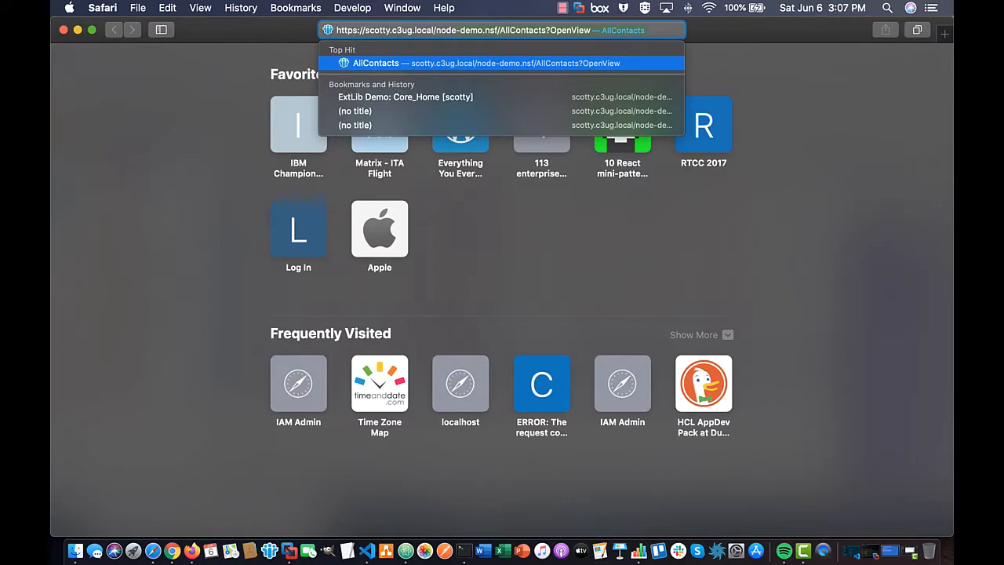
pyautogui.press('Return')
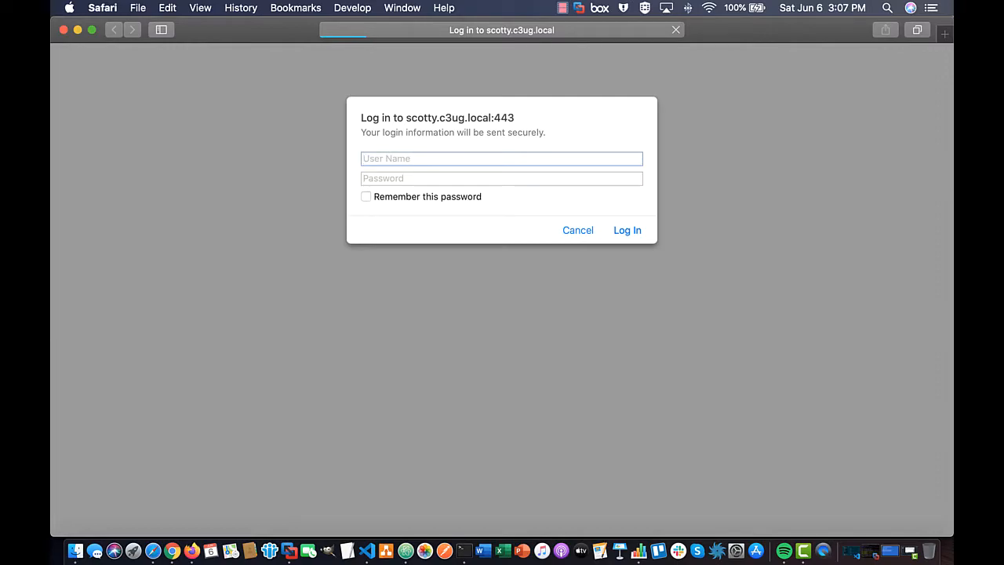
# Step: Enter the new user's name and password in the login prompt
pyautogui.write('Hikaru Sulu')
pyautogui.press('Tab')
pyautogui.write('****')
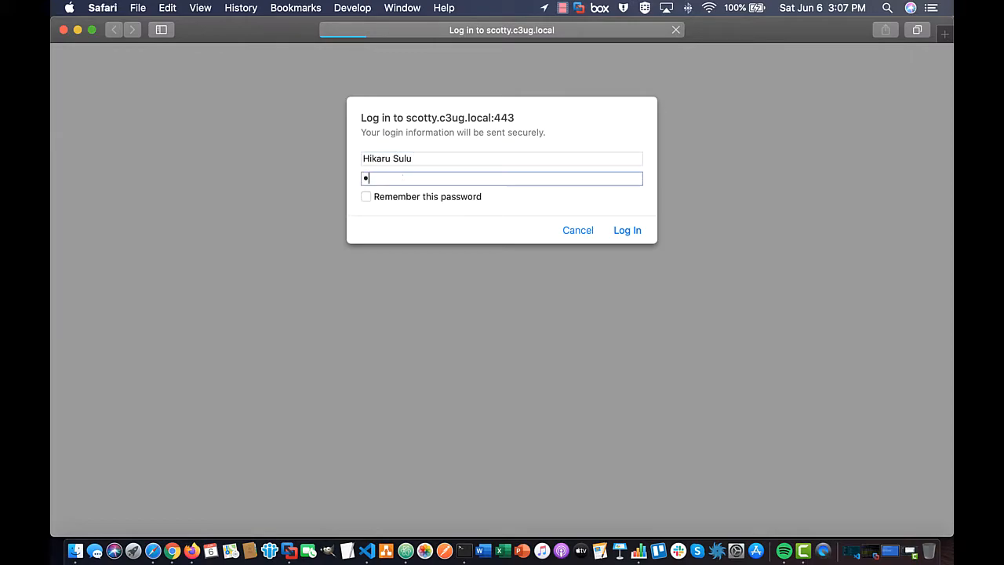
pyautogui.write('*******')
pyautogui.press('Return')
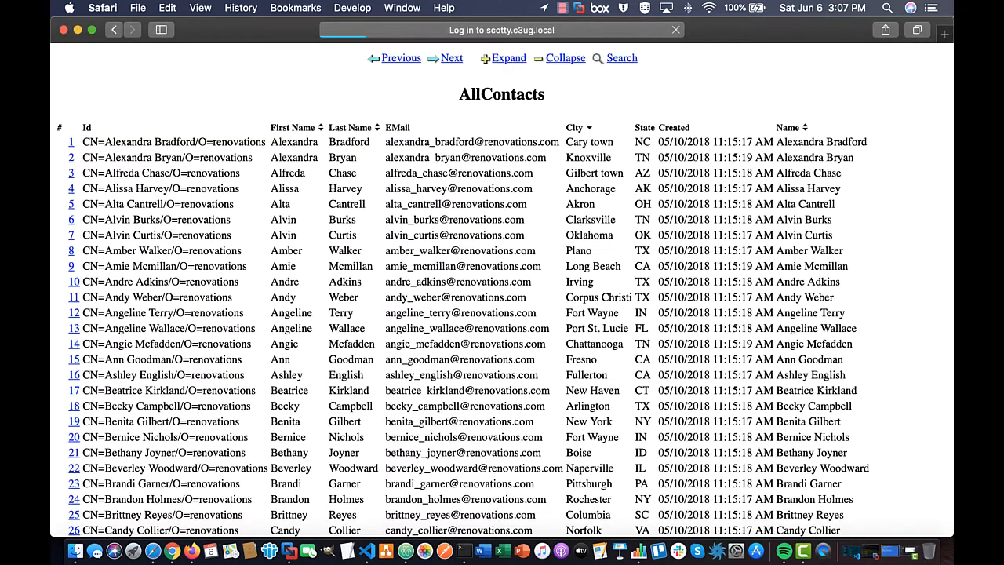